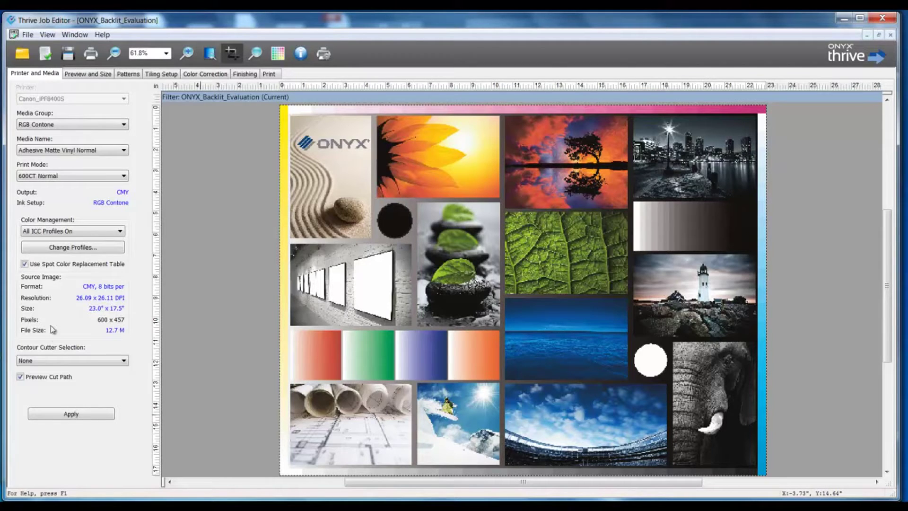
Step: Choose Graphtec Cutter as the job's contour cutter and apply the change
{"action": "left_click", "coordinate": [52, 362]}
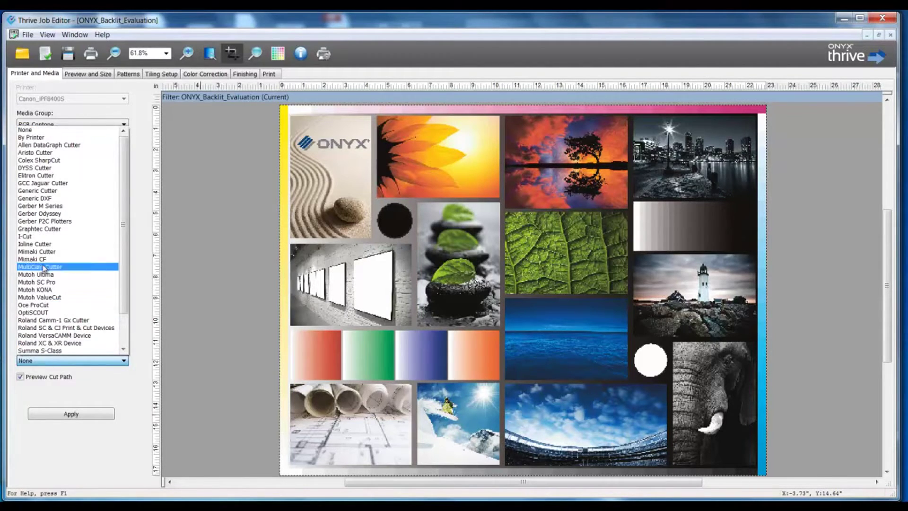
{"action": "left_click", "coordinate": [43, 230]}
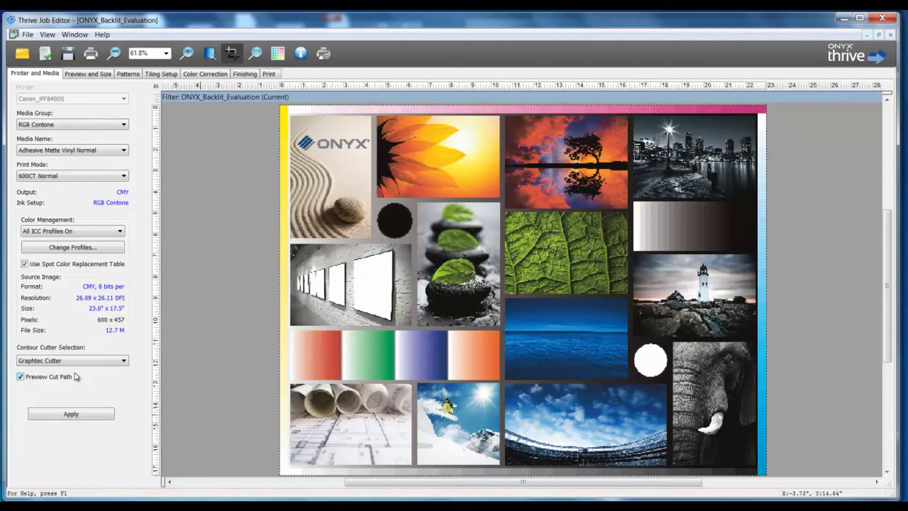
{"action": "left_click", "coordinate": [89, 416]}
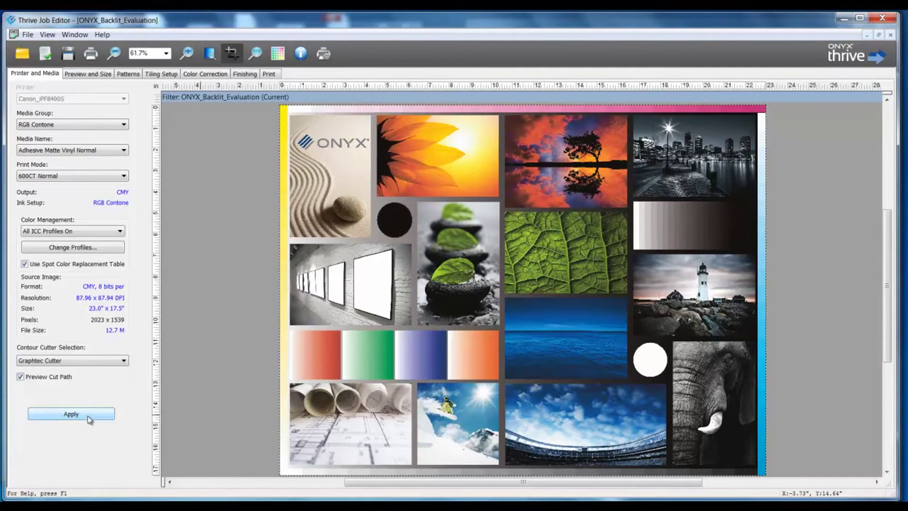
Step: Enter a crop size of 3 inches wide by 6 inches high
{"action": "left_click", "coordinate": [77, 76]}
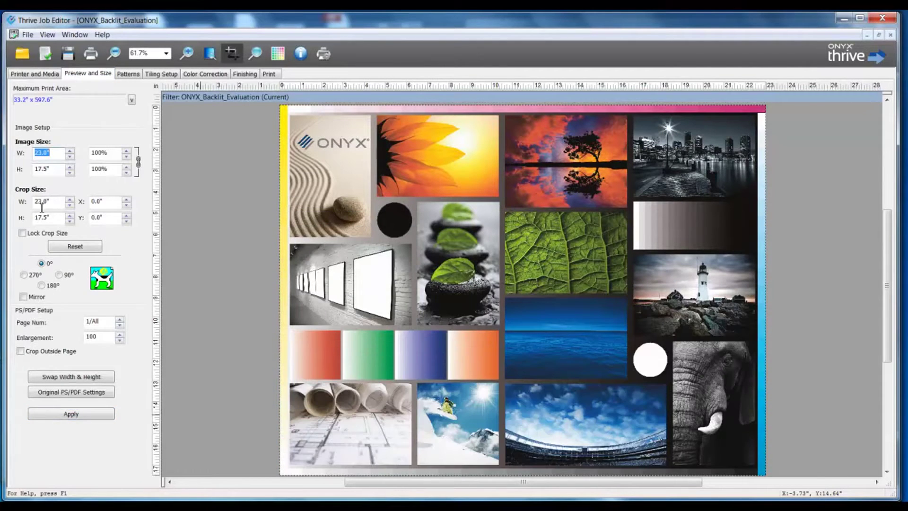
{"action": "left_click_drag", "start_coordinate": [53, 201], "coordinate": [32, 201]}
{"action": "type", "text": "3"}
{"action": "key", "text": "Tab"}
{"action": "type", "text": "6"}
{"action": "key", "text": "Tab"}
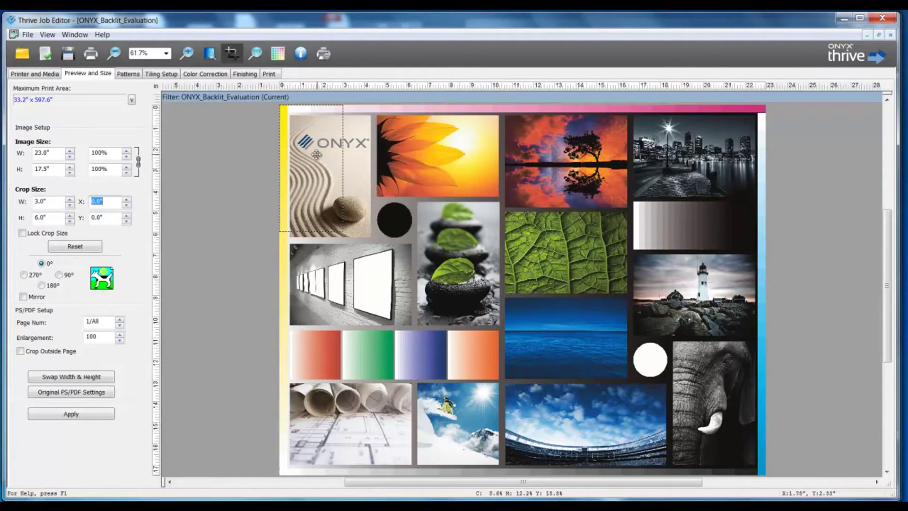
Step: Fit the crop box over the leaves-on-stones image and apply it
{"action": "left_click_drag", "start_coordinate": [320, 171], "coordinate": [428, 217]}
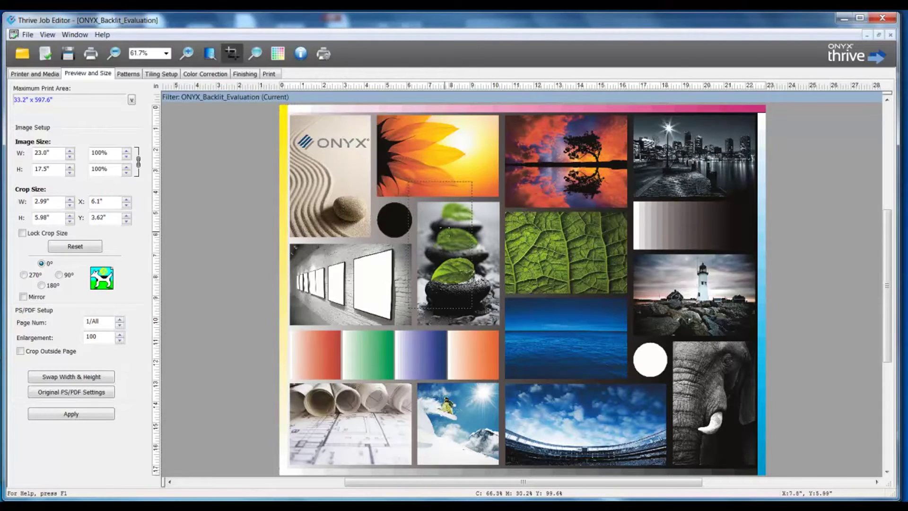
{"action": "left_click_drag", "start_coordinate": [428, 216], "coordinate": [452, 247]}
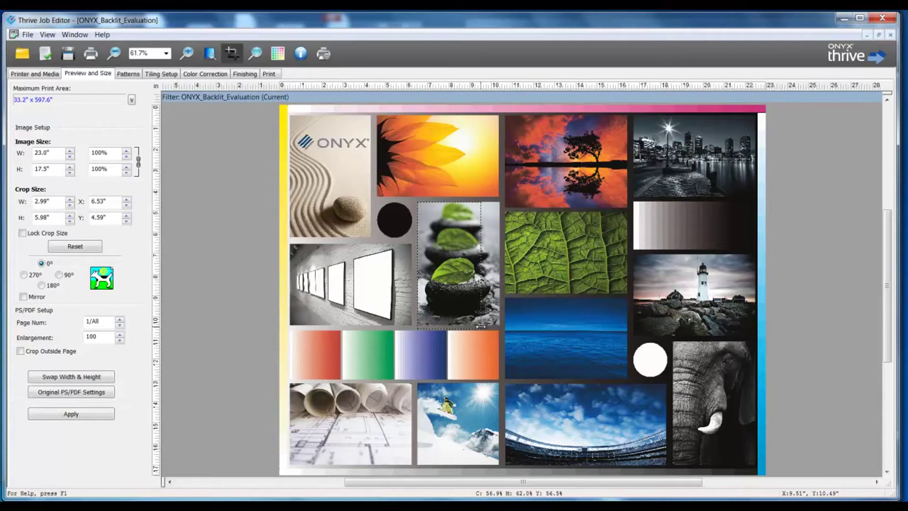
{"action": "left_click_drag", "start_coordinate": [482, 329], "coordinate": [500, 323]}
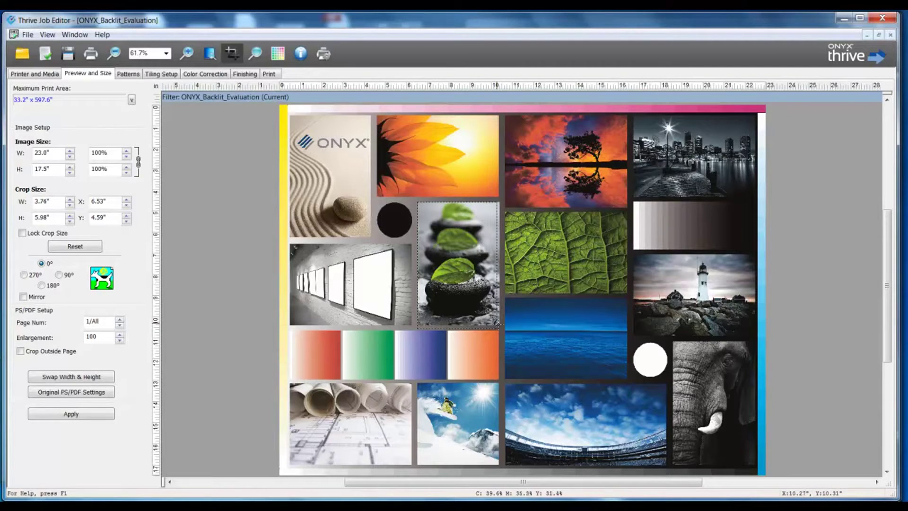
{"action": "left_click_drag", "start_coordinate": [501, 326], "coordinate": [500, 323]}
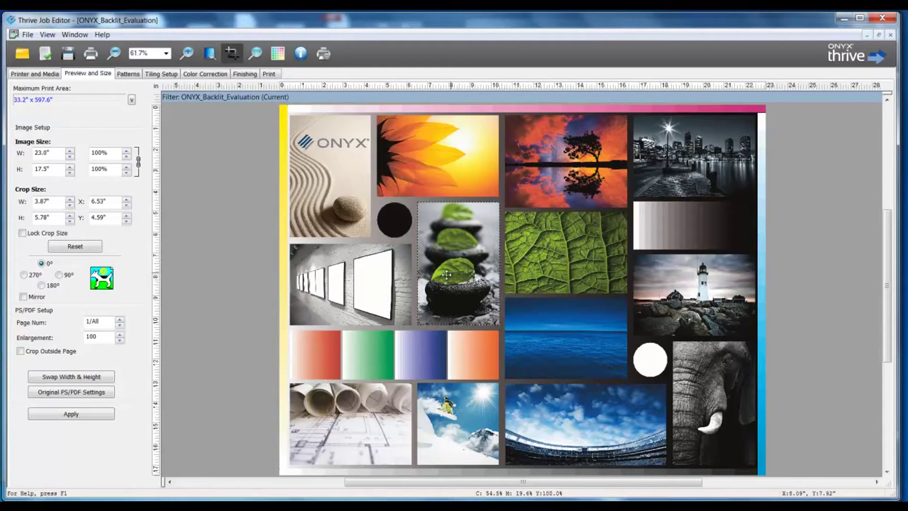
{"action": "left_click", "coordinate": [71, 414]}
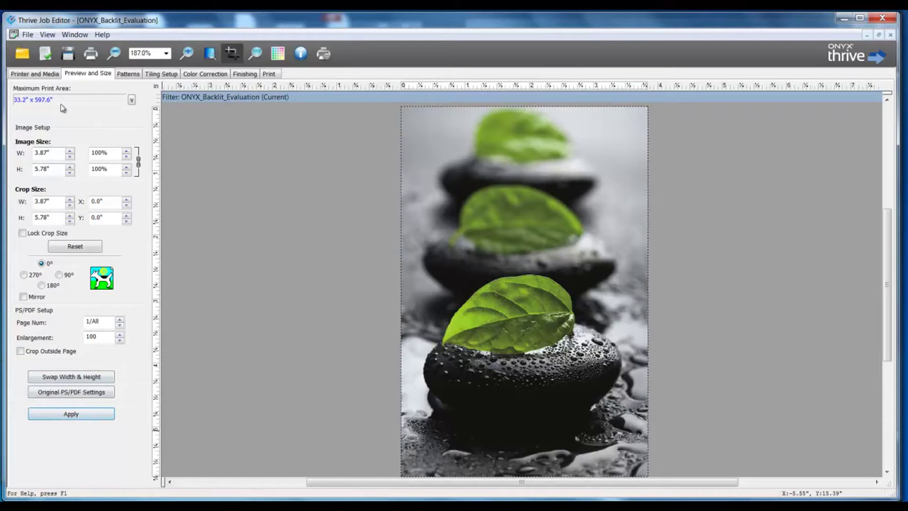
Step: Enable tiling for the job
{"action": "left_click", "coordinate": [151, 73]}
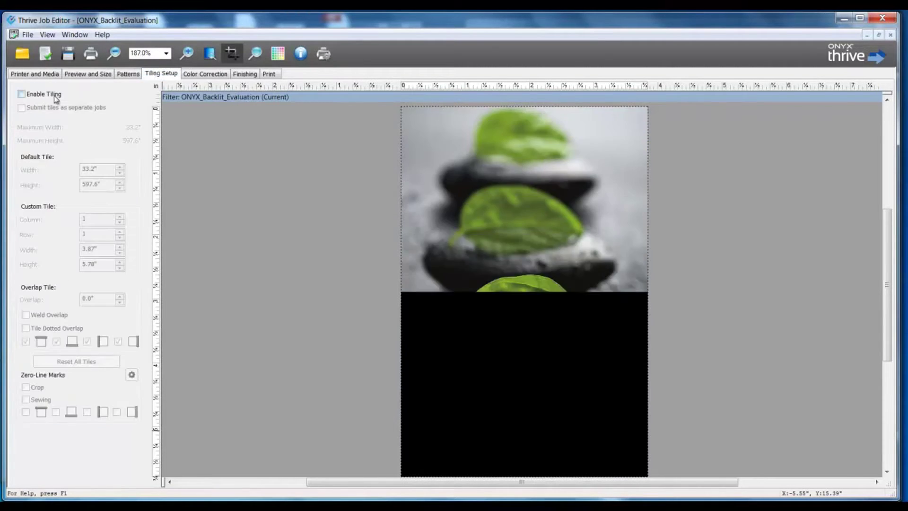
{"action": "left_click", "coordinate": [22, 94]}
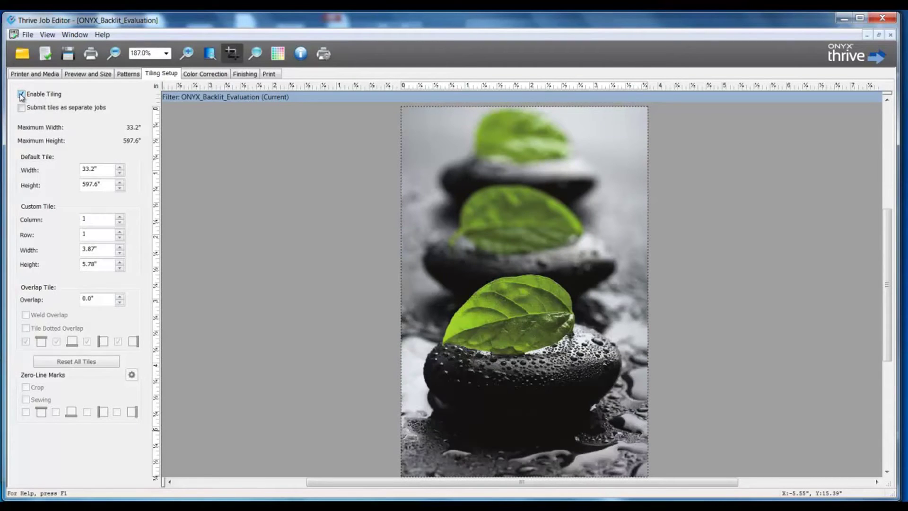
{"action": "left_click", "coordinate": [88, 74]}
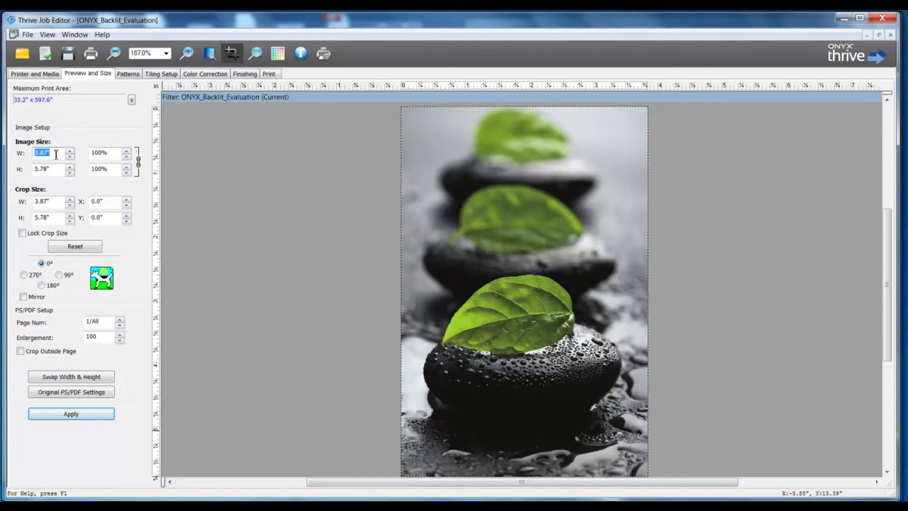
Step: Enlarge the image to 54 inches wide (80.65 inches tall)
{"action": "left_click", "coordinate": [153, 74]}
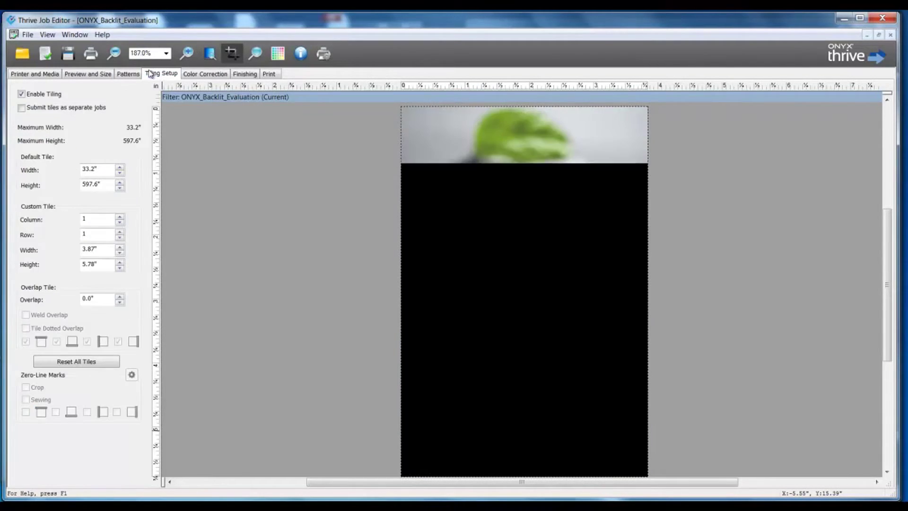
{"action": "left_click", "coordinate": [71, 75]}
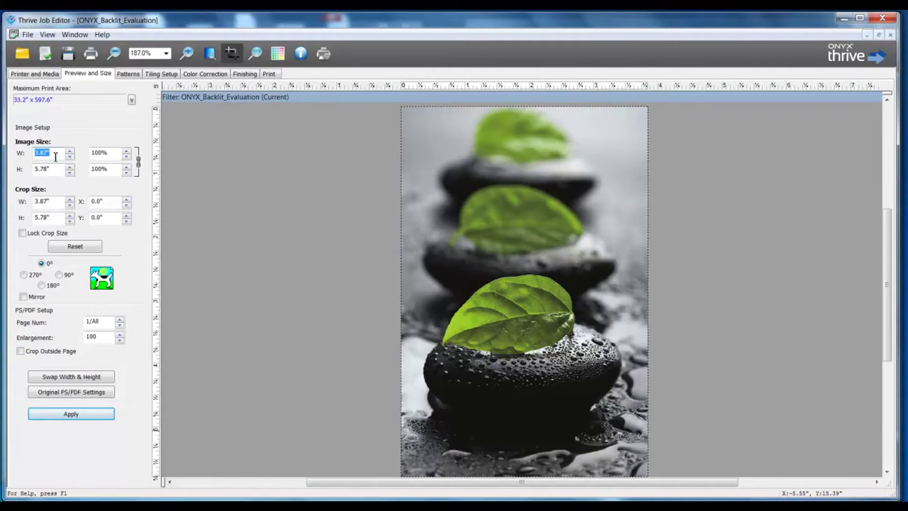
{"action": "type", "text": "54"}
{"action": "key", "text": "Tab"}
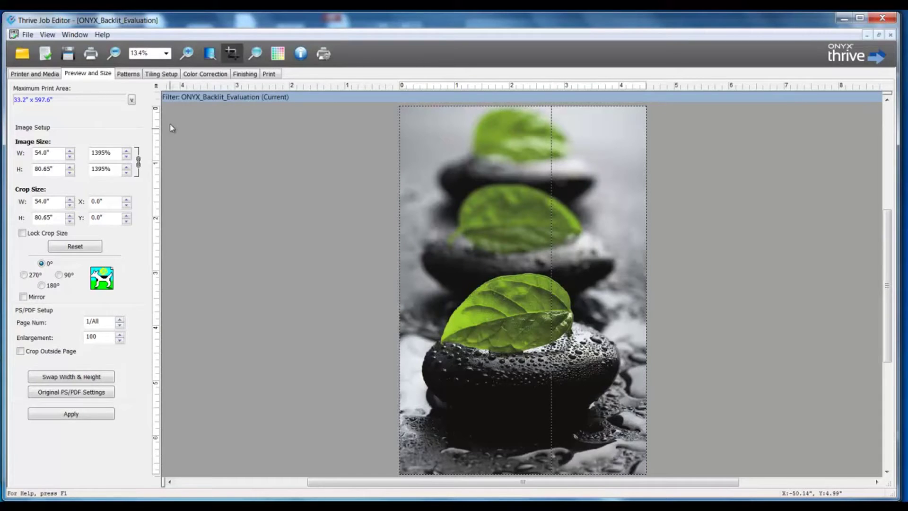
{"action": "left_click", "coordinate": [158, 75]}
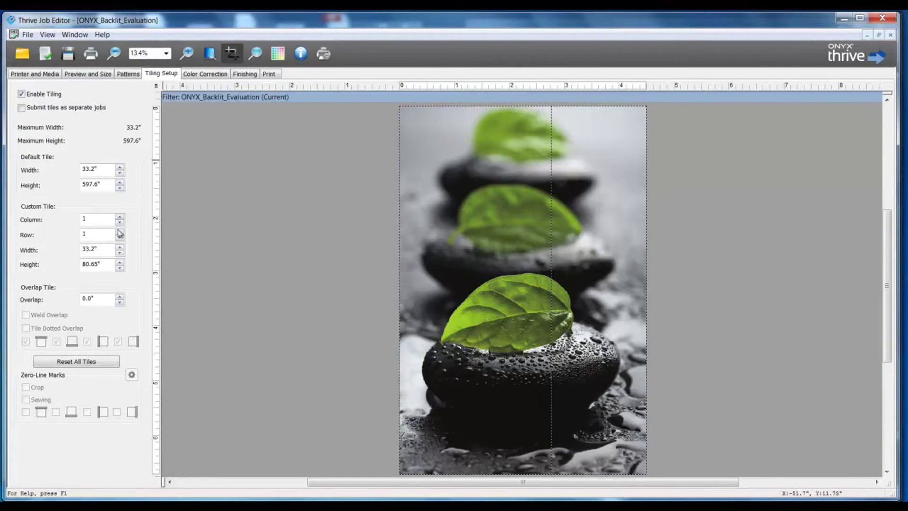
Step: Set the custom tile width to 27 inches and raise the overlap to 1 inch
{"action": "left_click_drag", "start_coordinate": [110, 249], "coordinate": [69, 253]}
{"action": "type", "text": "27"}
{"action": "key", "text": "Tab"}
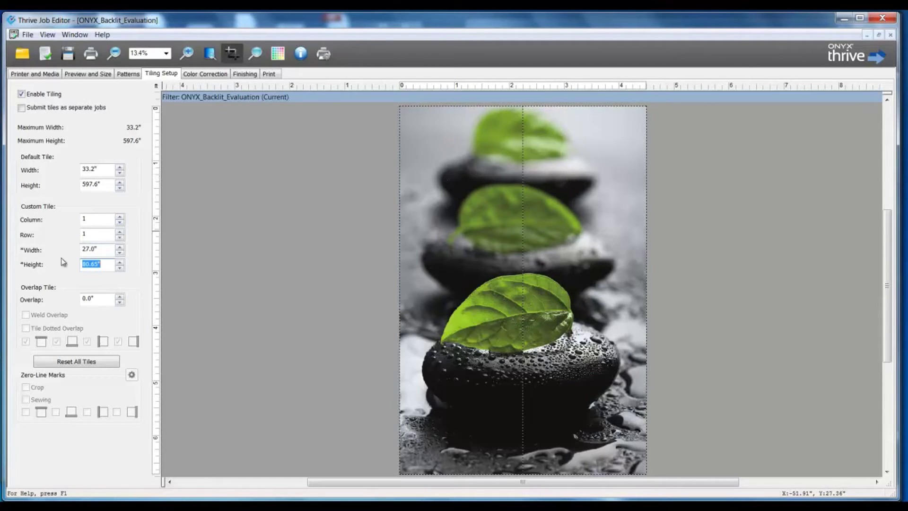
{"action": "left_click", "coordinate": [121, 296]}
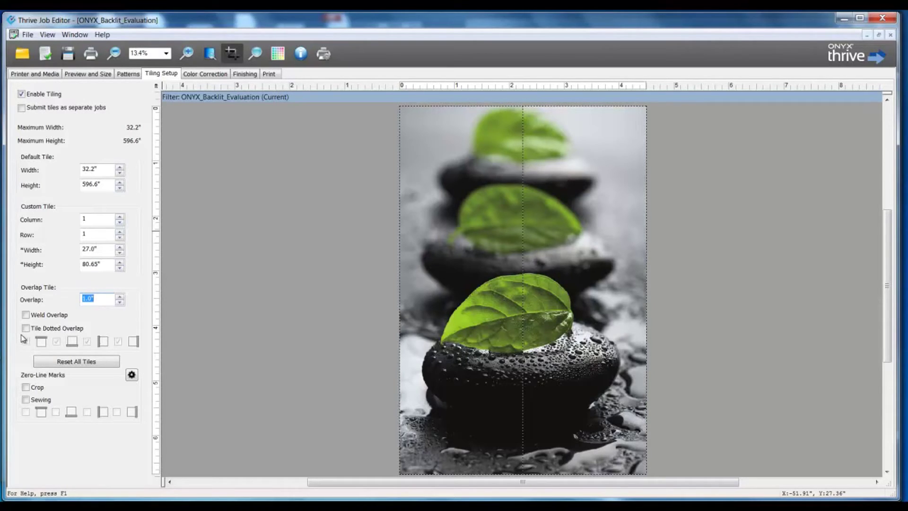
Step: Turn on dotted overlap lines, keeping them on only one tile edge
{"action": "left_click", "coordinate": [25, 328]}
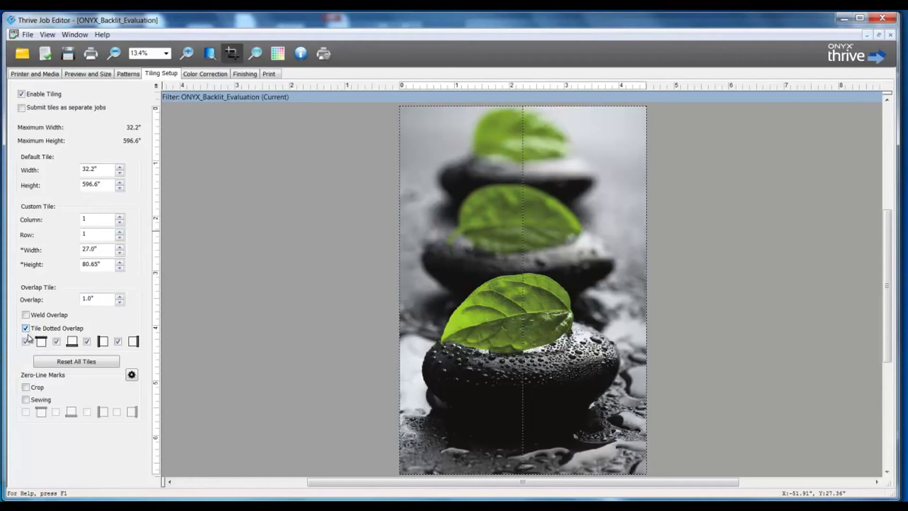
{"action": "left_click", "coordinate": [26, 341]}
{"action": "left_click", "coordinate": [57, 342]}
{"action": "left_click", "coordinate": [118, 342]}
{"action": "left_click", "coordinate": [244, 75]}
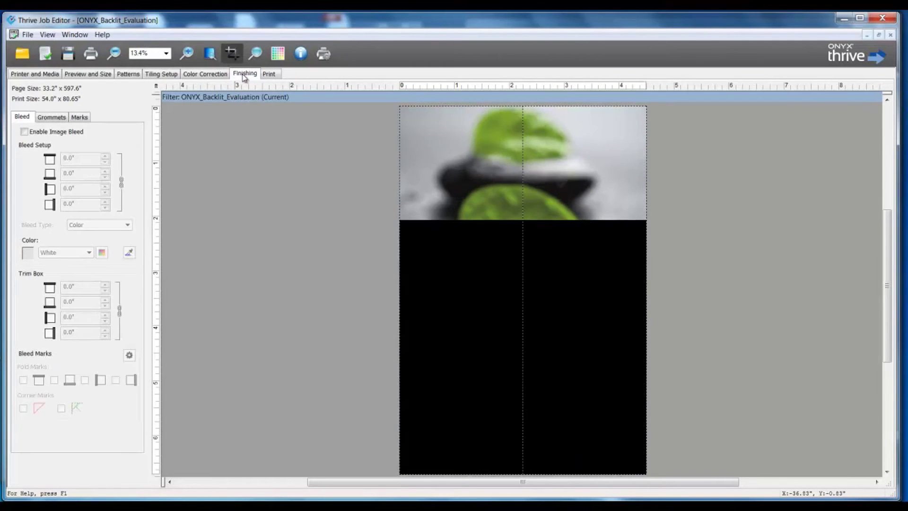
Step: Enable Generate Tile Outline Cut Paths and submit the job to print
{"action": "left_click", "coordinate": [81, 118]}
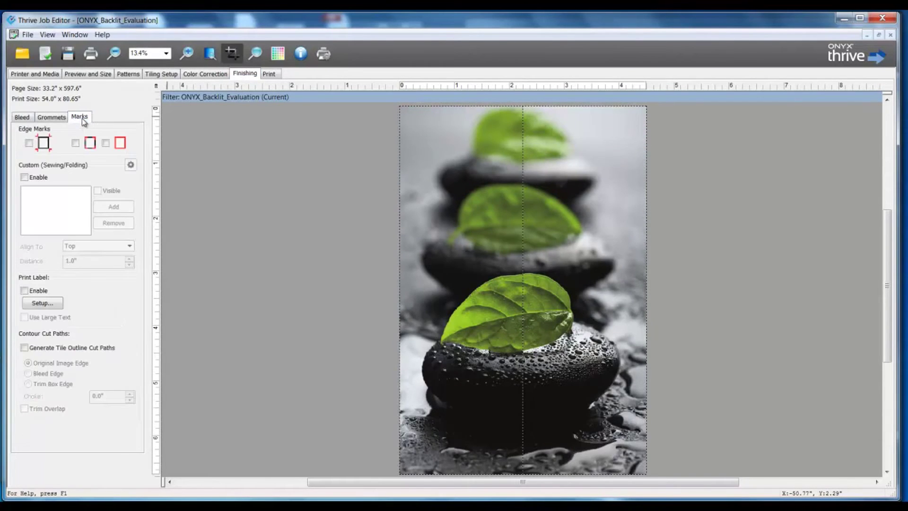
{"action": "left_click", "coordinate": [24, 349]}
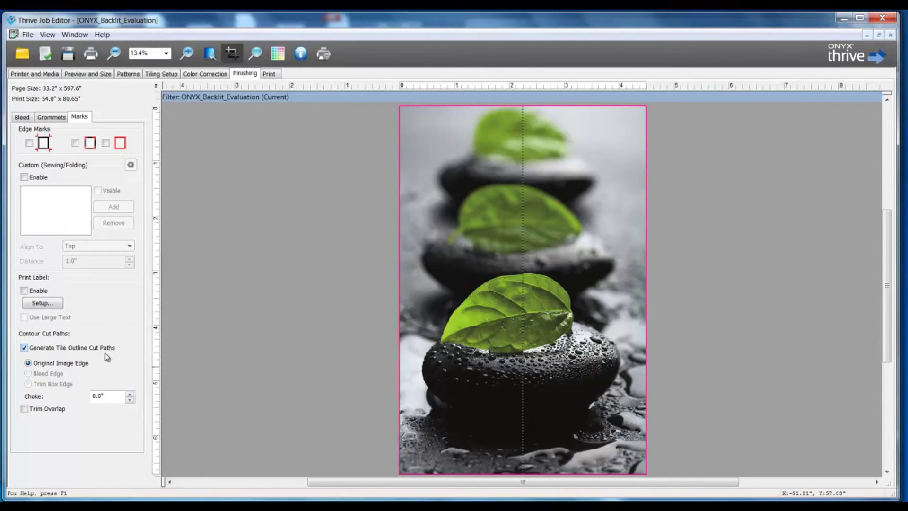
{"action": "left_click", "coordinate": [91, 54]}
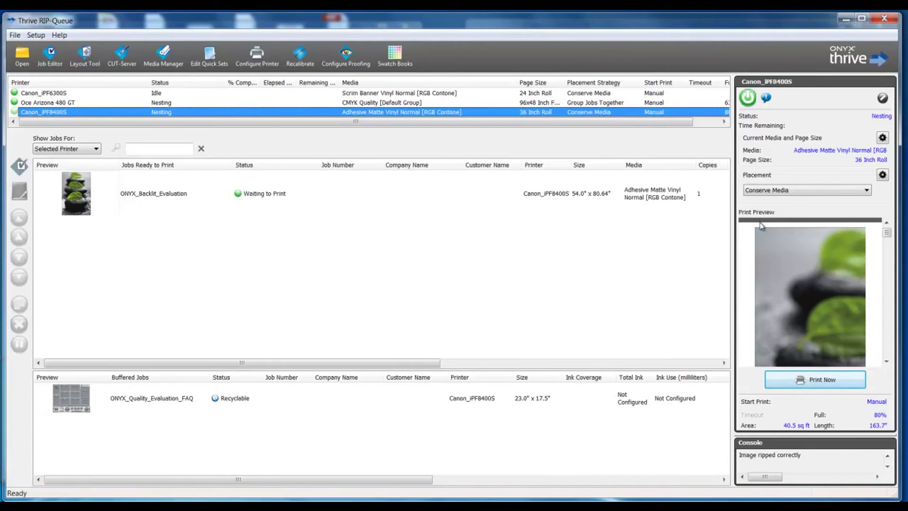
Step: Print the ONYX_Backlit_Evaluation job now from the RIP-Queue printer panel
{"action": "mouse_move", "coordinate": [886, 232]}
{"action": "left_mouse_down"}
{"action": "mouse_move", "coordinate": [889, 352]}
{"action": "mouse_move", "coordinate": [888, 234]}
{"action": "left_mouse_up"}
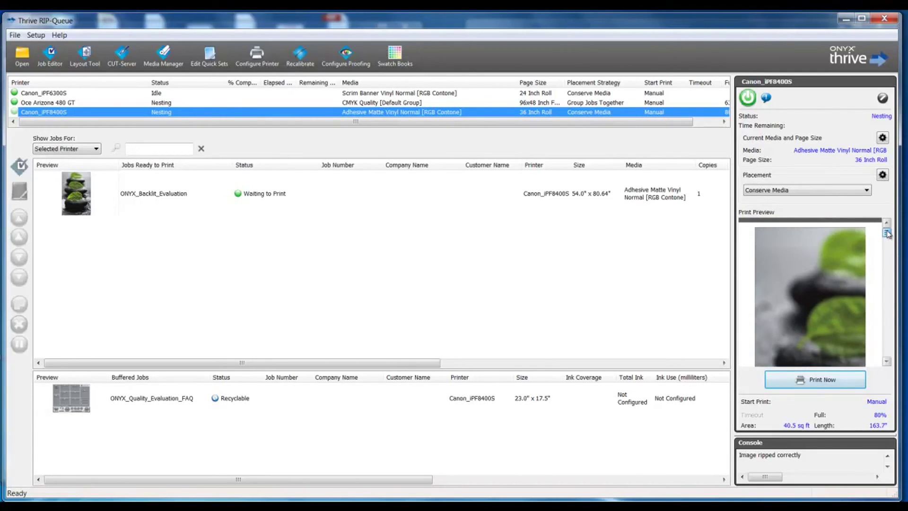
{"action": "left_click", "coordinate": [775, 380]}
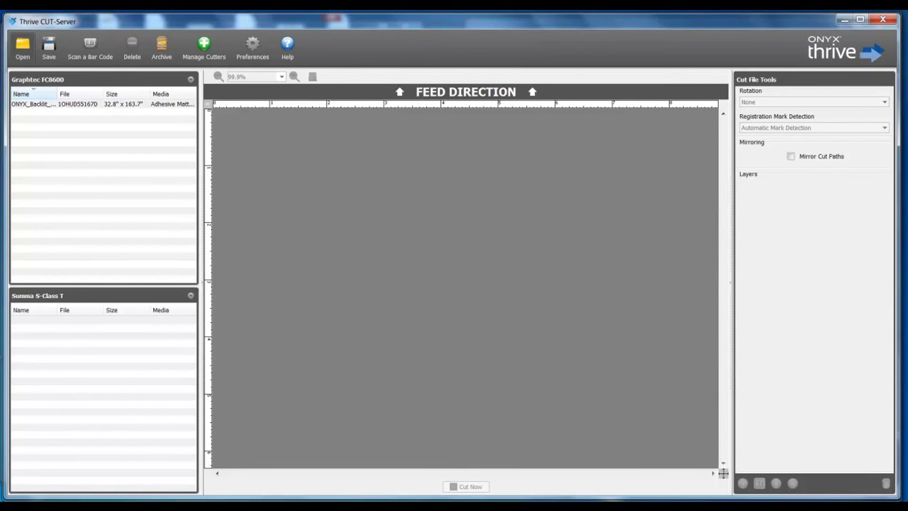
Step: Preview the backlit job's two TileOutline cut paths in the Graphtec FC8600 list
{"action": "left_click", "coordinate": [38, 105]}
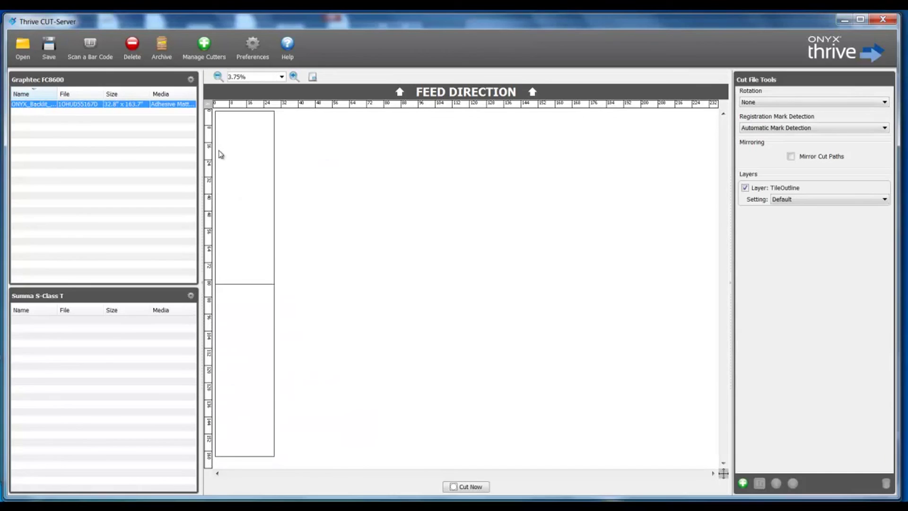